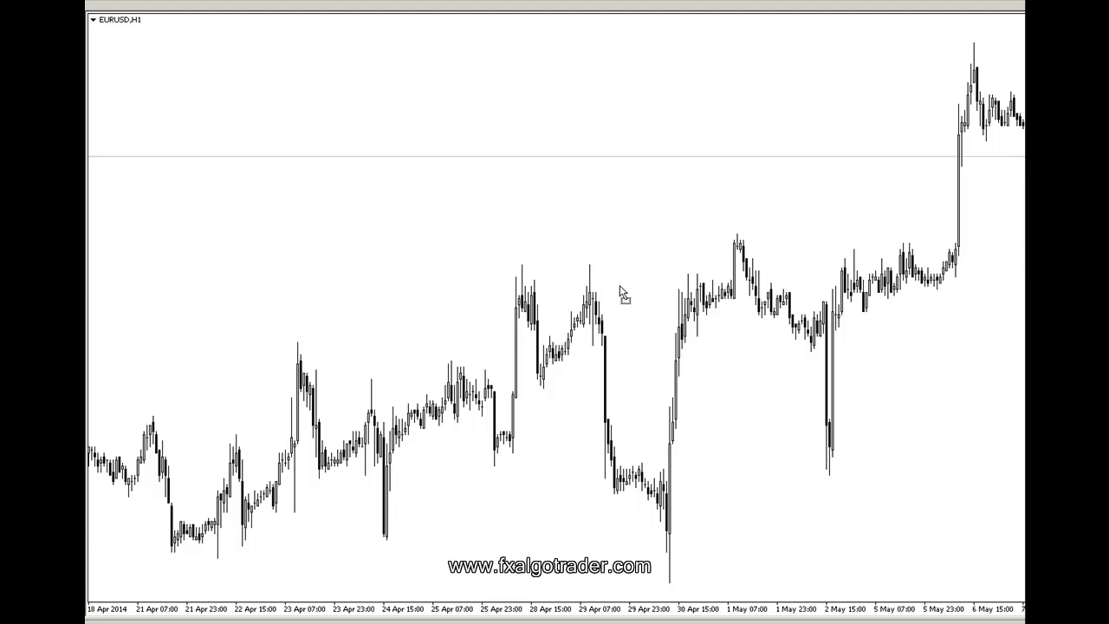
# Drop the Correlation custom indicator onto the EURUSD H1 chart to bring up its inputs.
pyautogui.moveTo(624, 295); pyautogui.dragTo(625, 295)
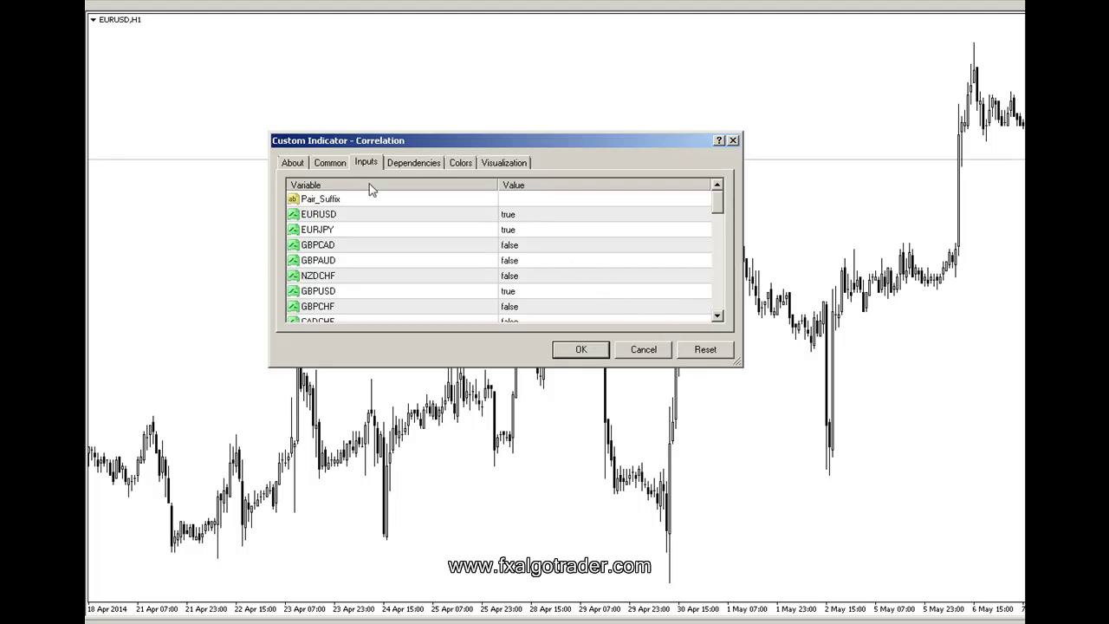
pyautogui.click(303, 164)
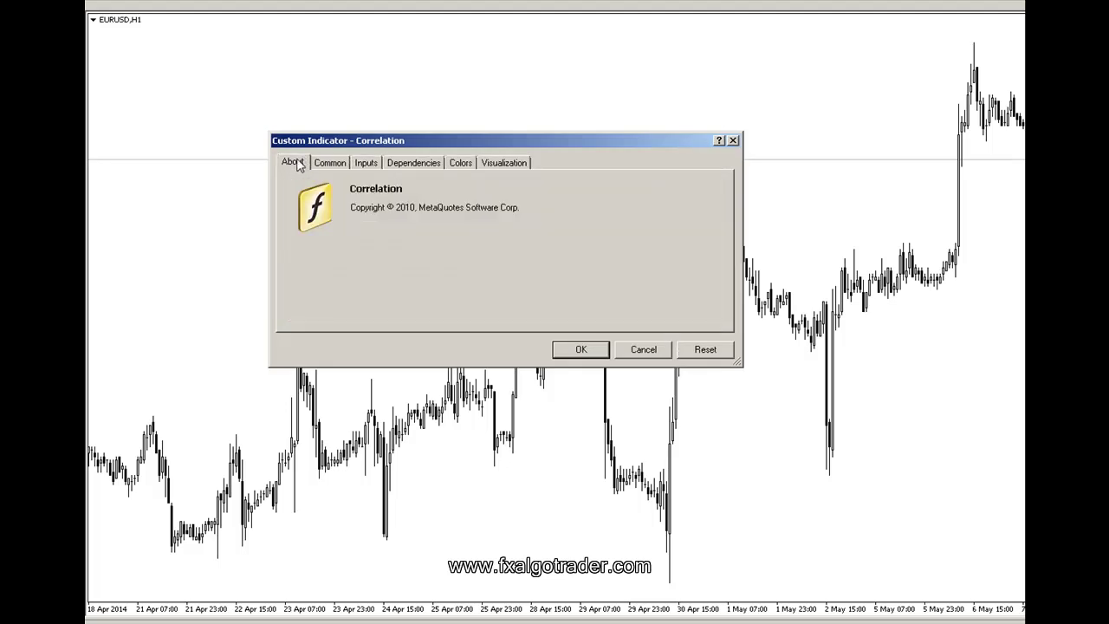
pyautogui.click(329, 163)
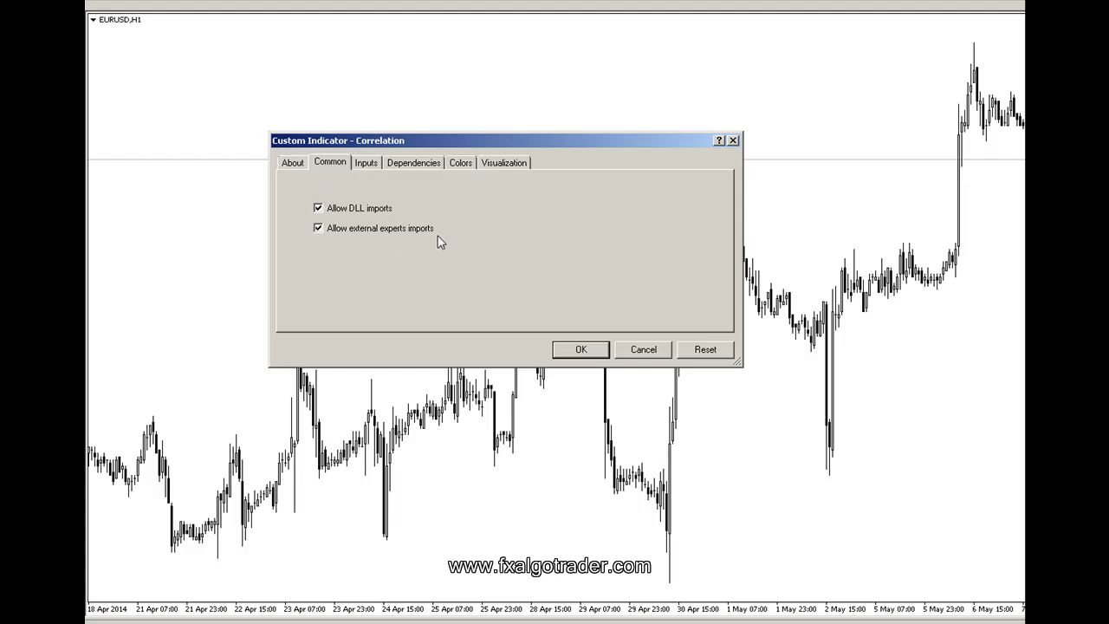
pyautogui.click(366, 164)
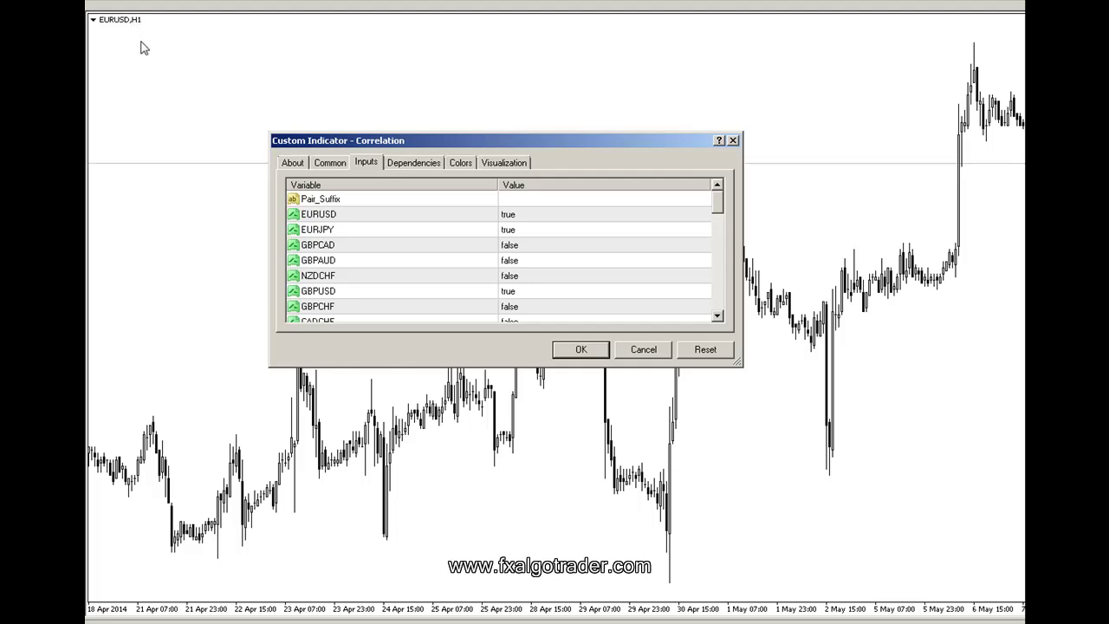
# Leave Pair_Suffix empty, review the threshold and colour inputs, and apply the Correlation indicator.
pyautogui.click(518, 200)
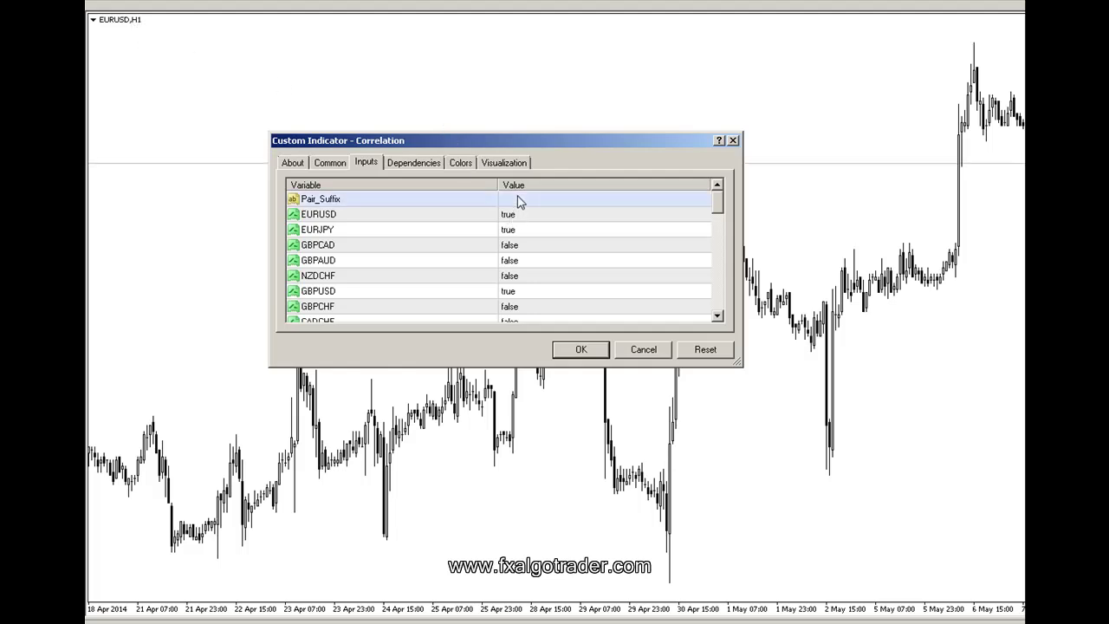
pyautogui.click(519, 200)
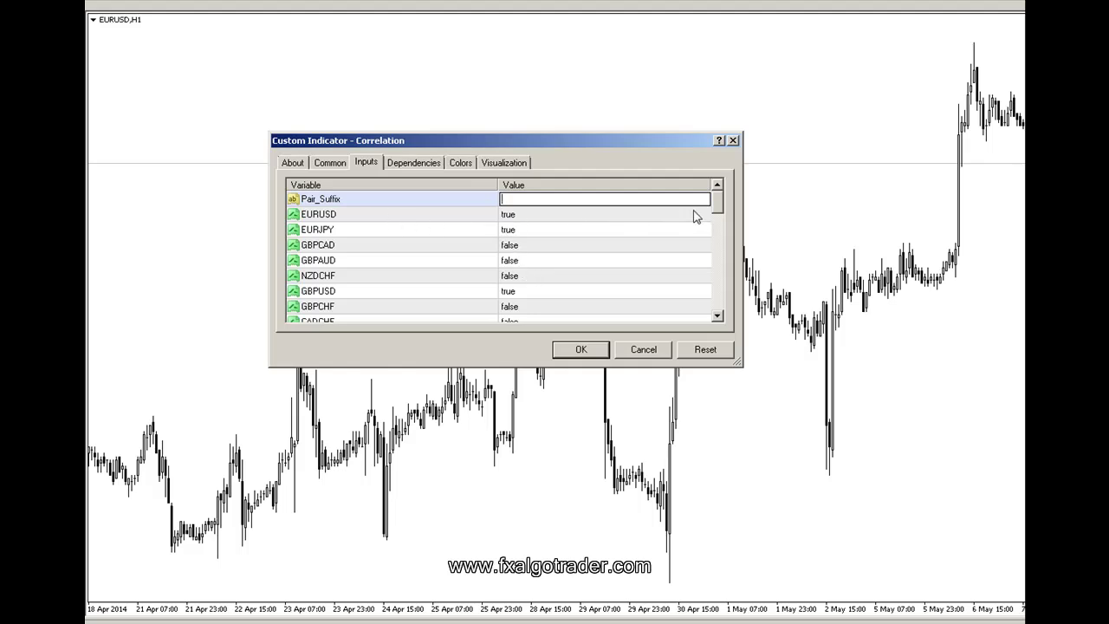
pyautogui.moveTo(712, 202); pyautogui.dragTo(711, 289)
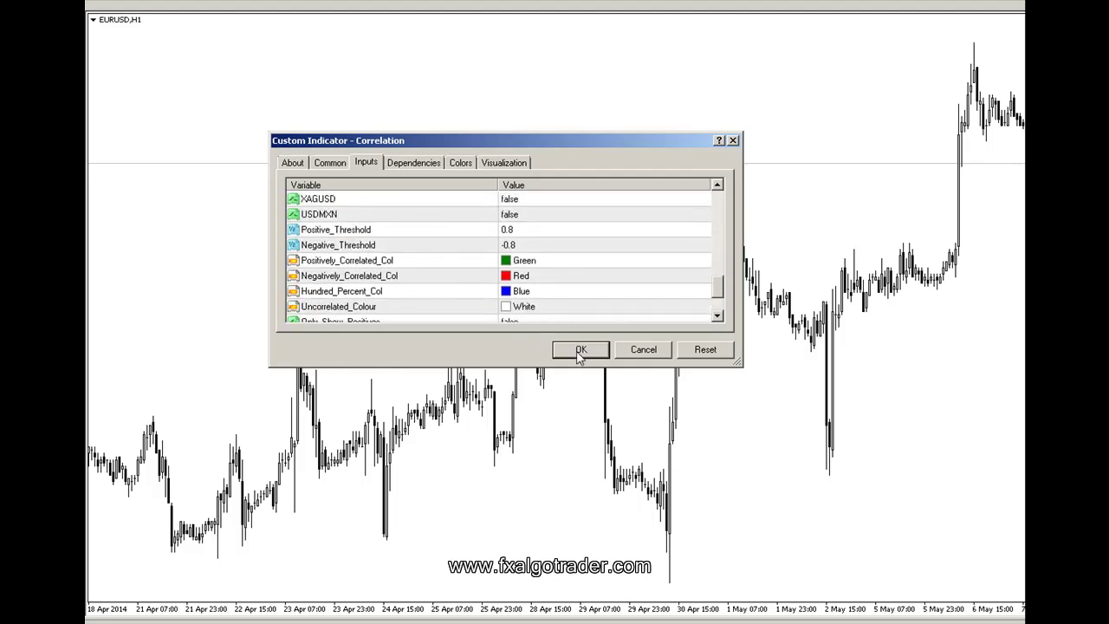
pyautogui.click(577, 354)
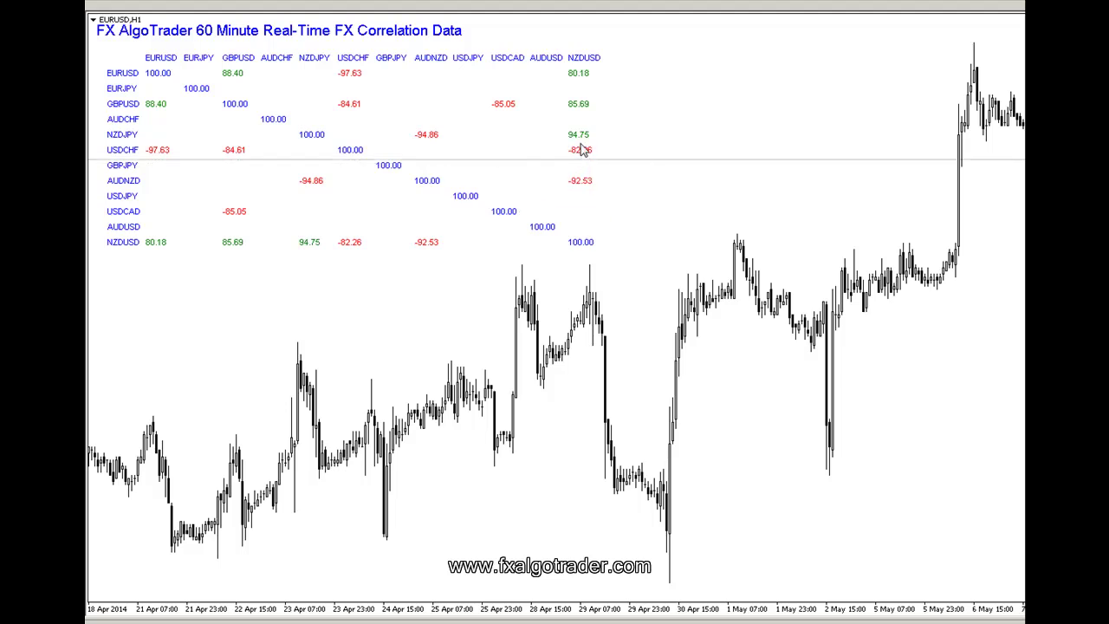
# Set the Correlation indicator's Uncorrelated_Colour to Silver via the chart's Indicators List.
pyautogui.rightClick(585, 209)
pyautogui.click(602, 284)
pyautogui.doubleClick(461, 173)
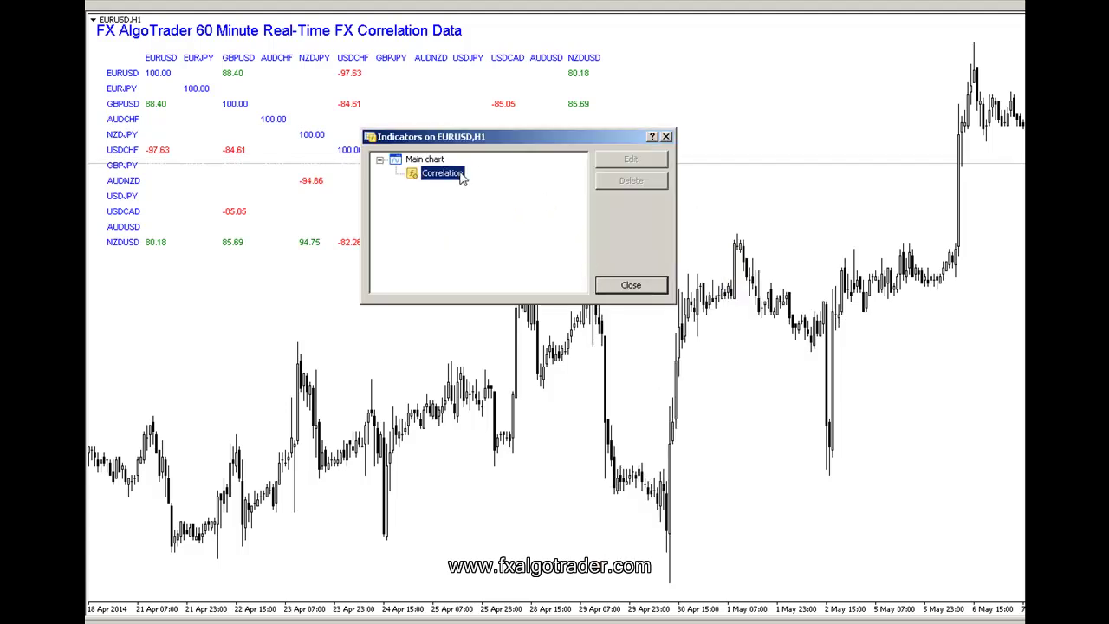
pyautogui.moveTo(712, 213); pyautogui.dragTo(710, 293)
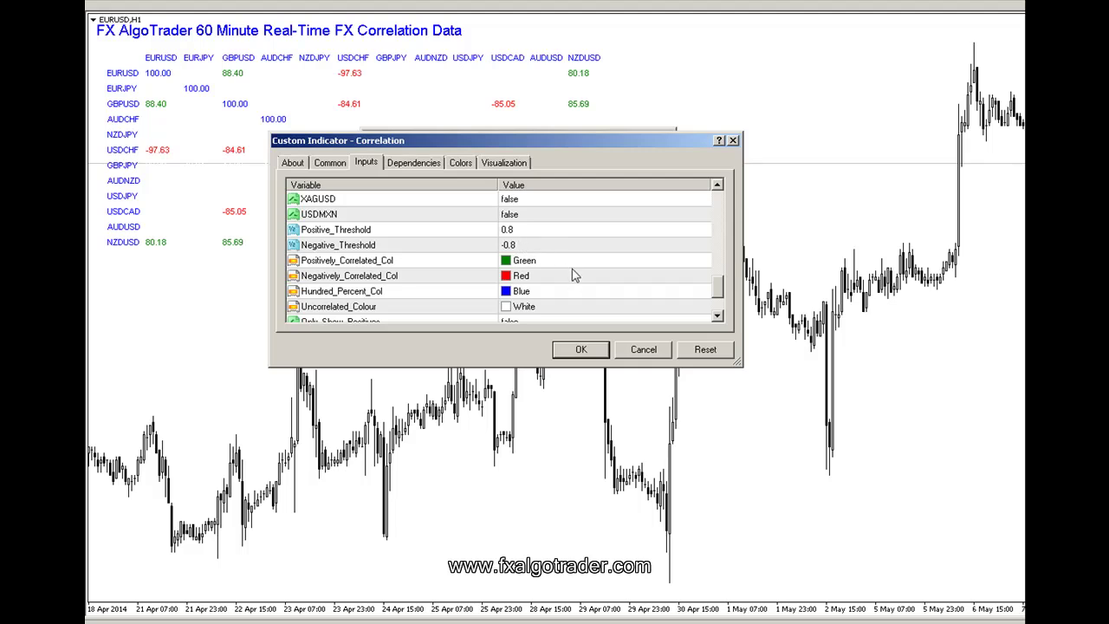
pyautogui.click(536, 310)
pyautogui.click(535, 310)
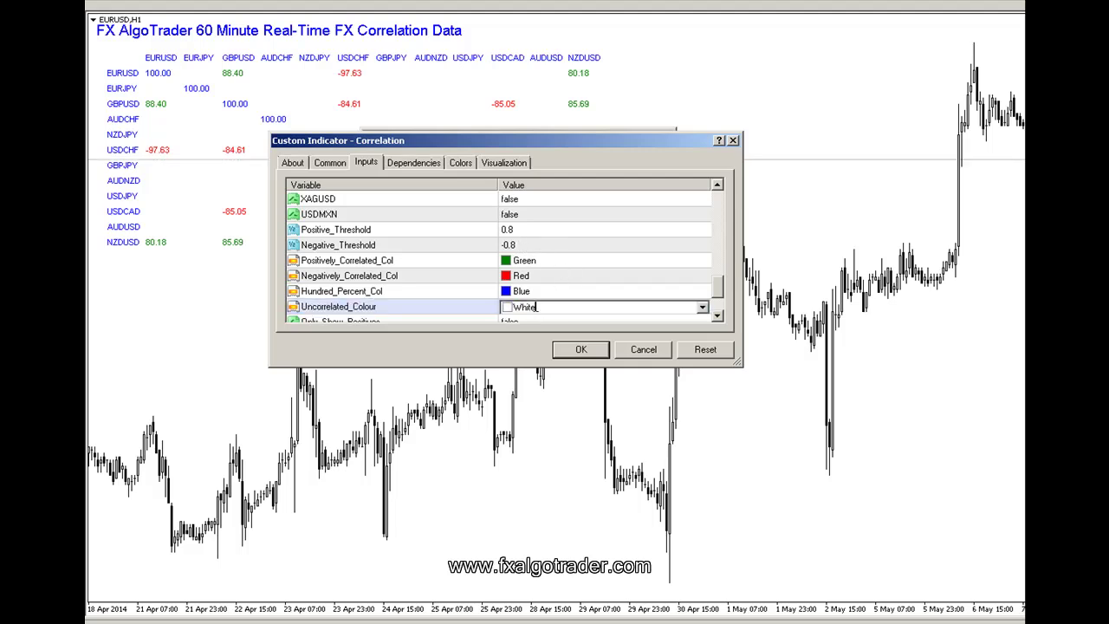
pyautogui.click(702, 309)
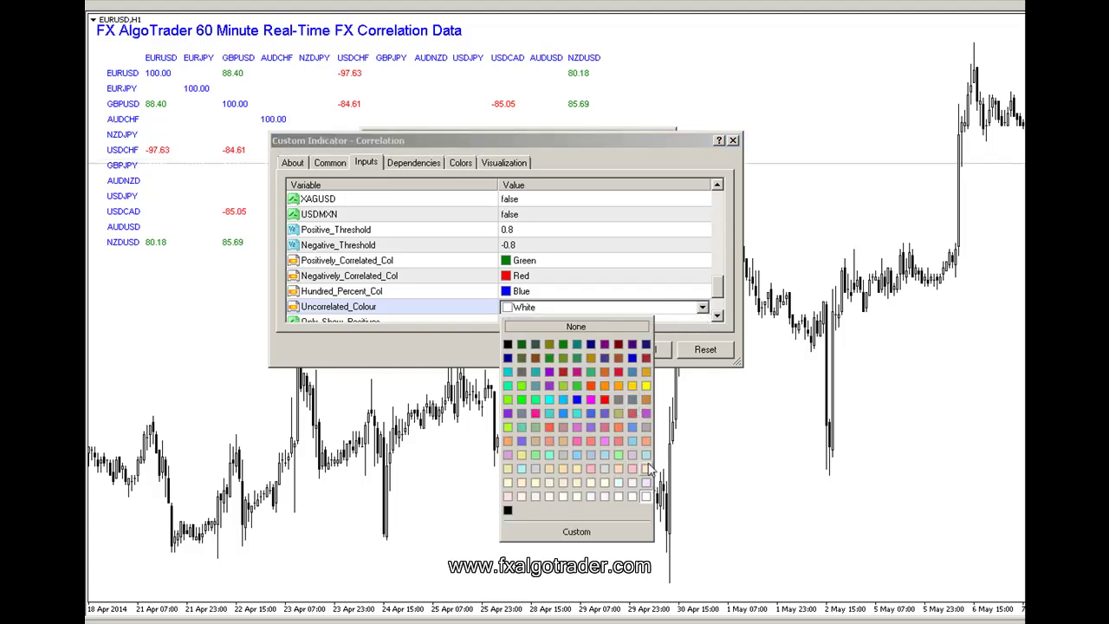
pyautogui.click(562, 455)
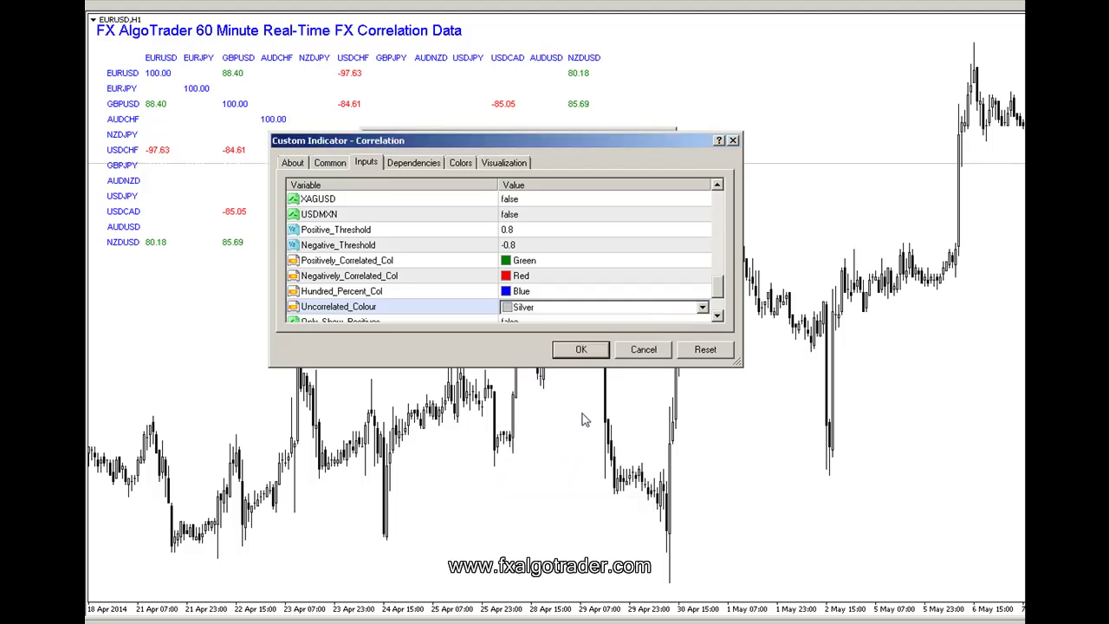
pyautogui.click(581, 350)
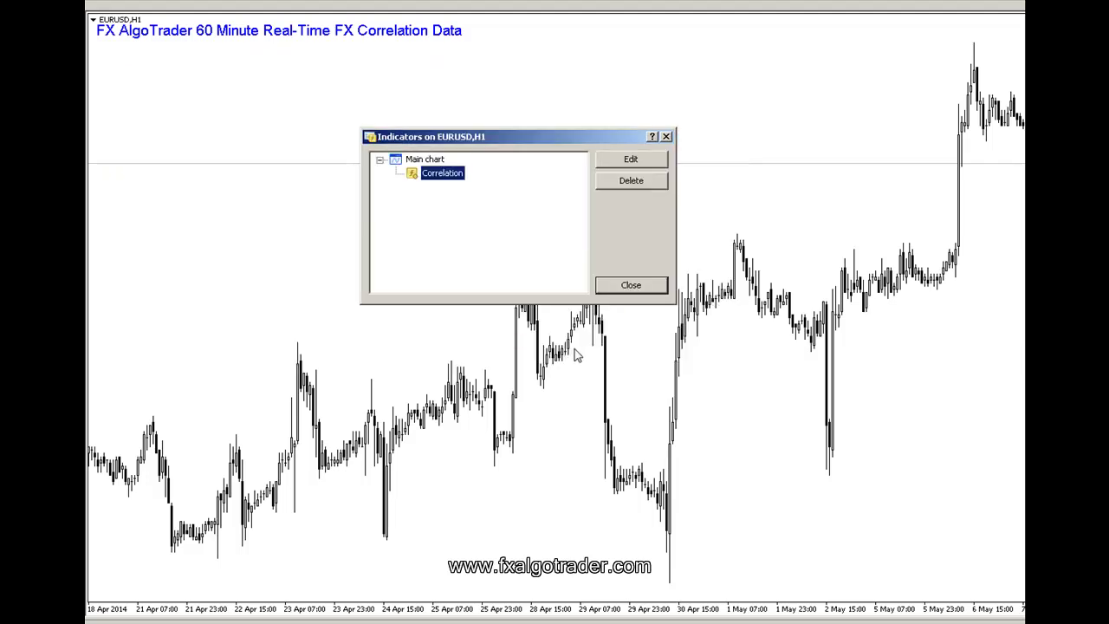
# Close the indicator list, then reopen the chart's Indicators List.
pyautogui.click(632, 291)
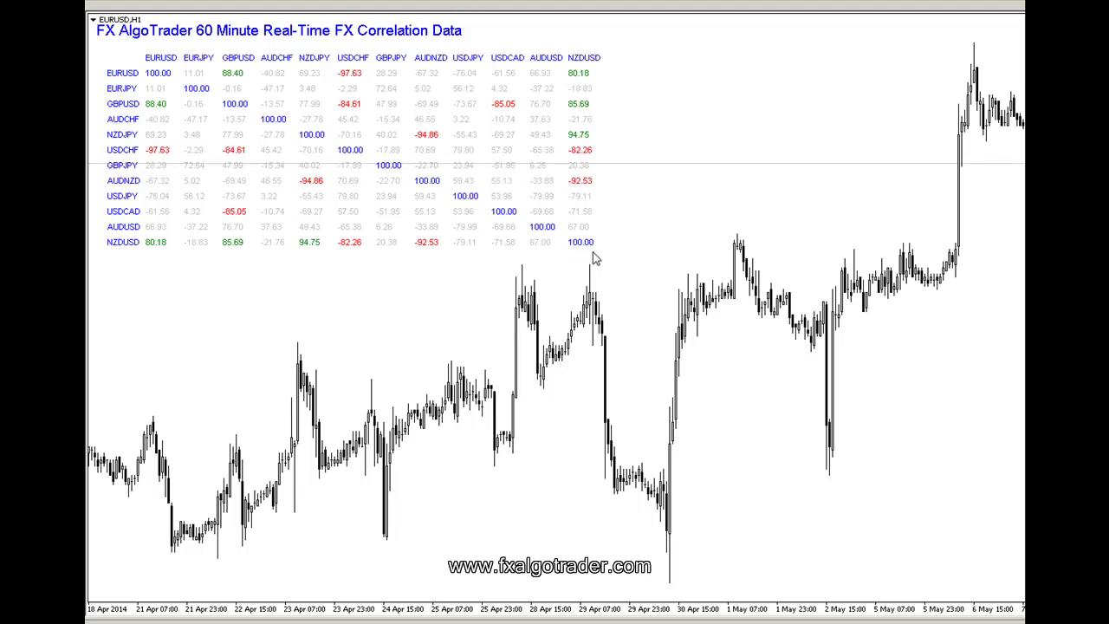
pyautogui.rightClick(625, 191)
pyautogui.click(655, 259)
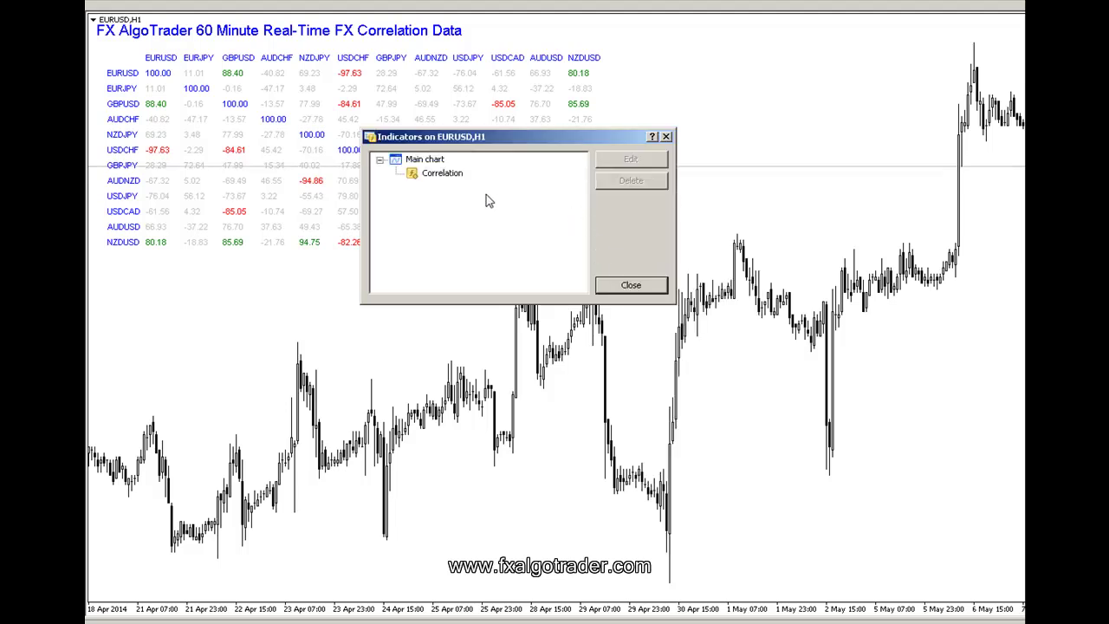
# Set the Correlation indicator's Hundred_Percent_Col to Black.
pyautogui.doubleClick(445, 178)
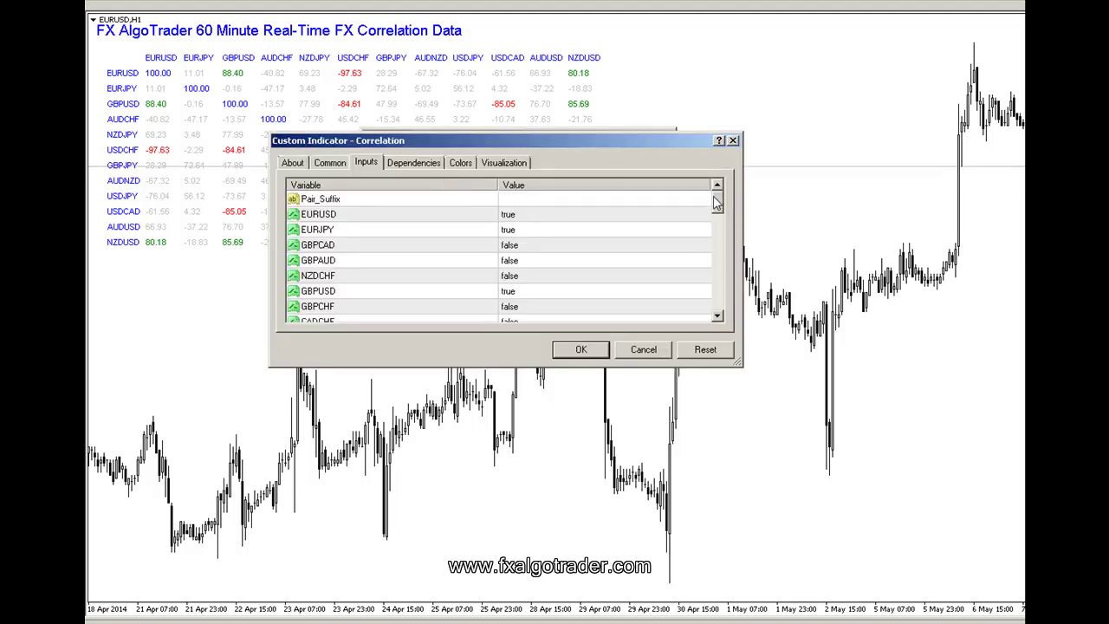
pyautogui.moveTo(716, 202); pyautogui.dragTo(720, 301)
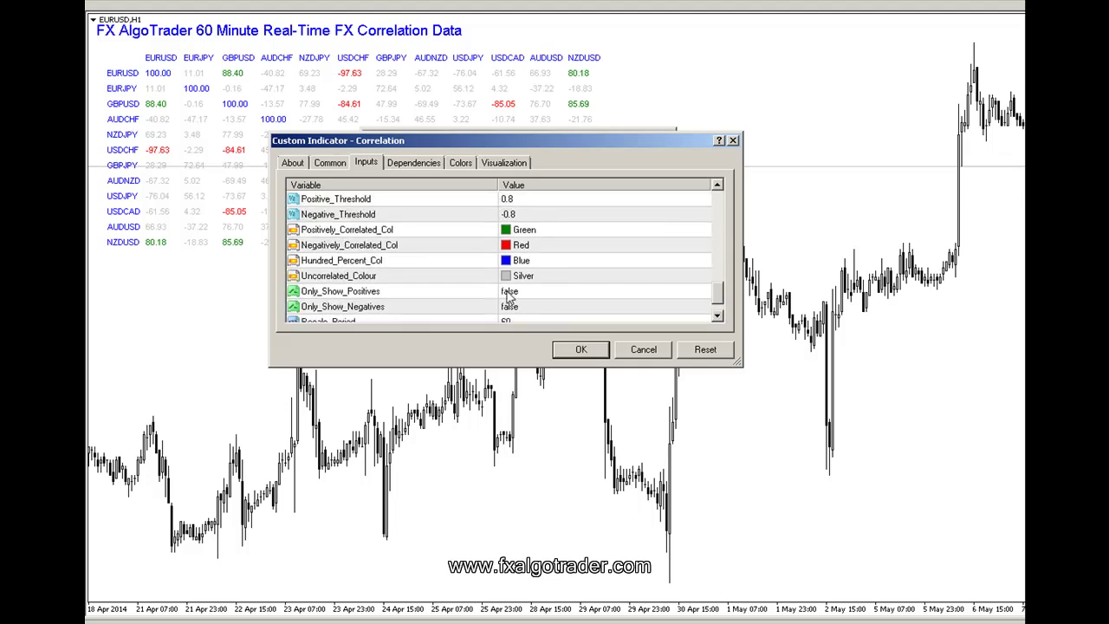
pyautogui.click(521, 263)
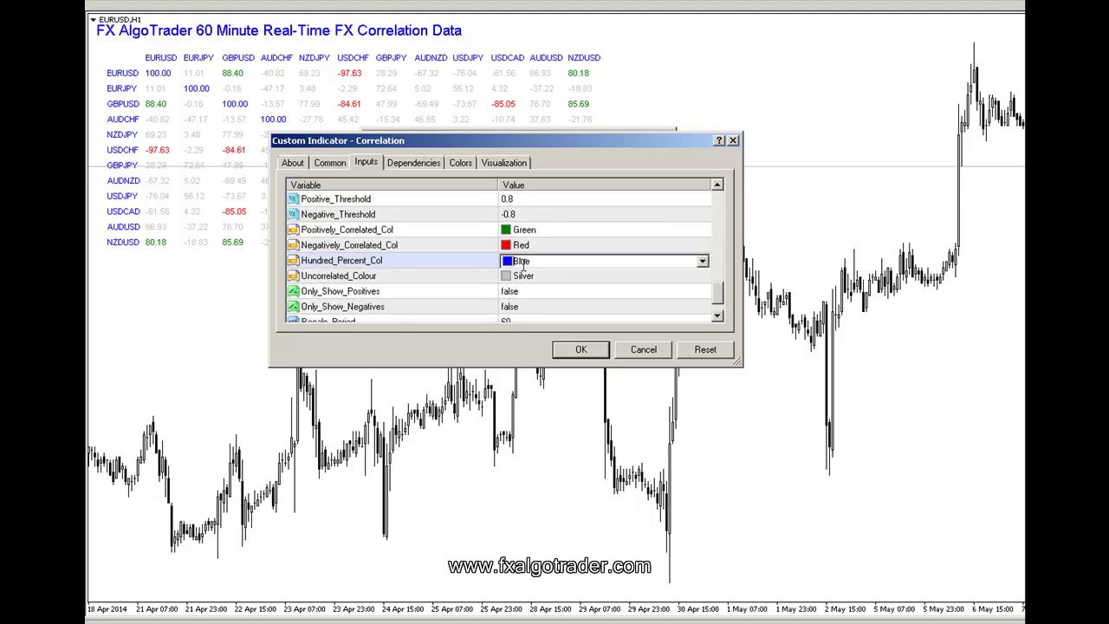
pyautogui.click(705, 266)
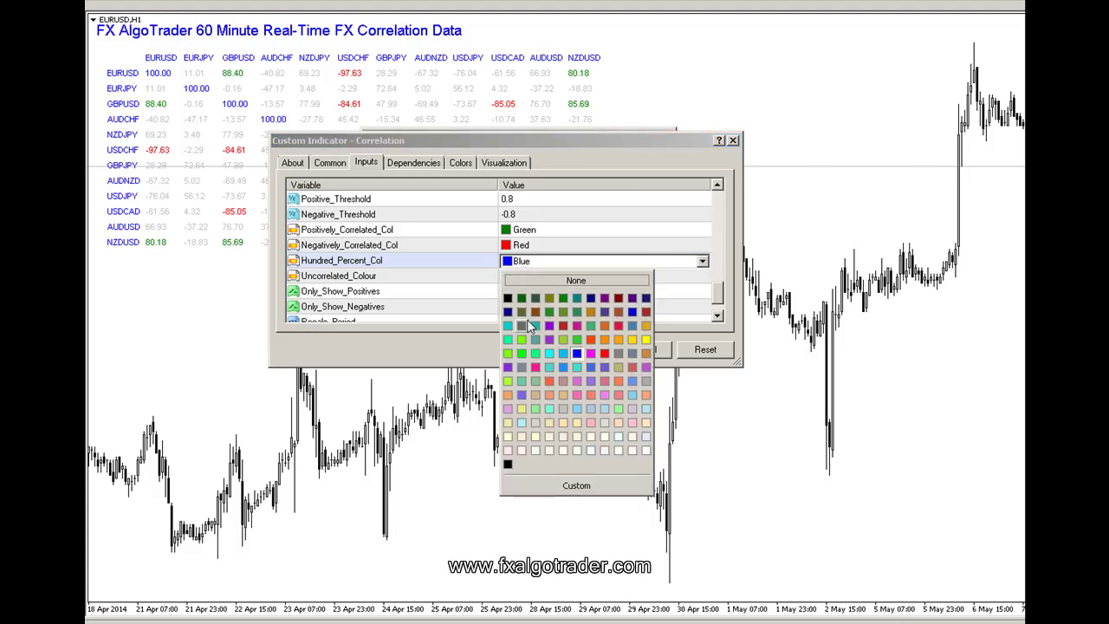
pyautogui.click(510, 299)
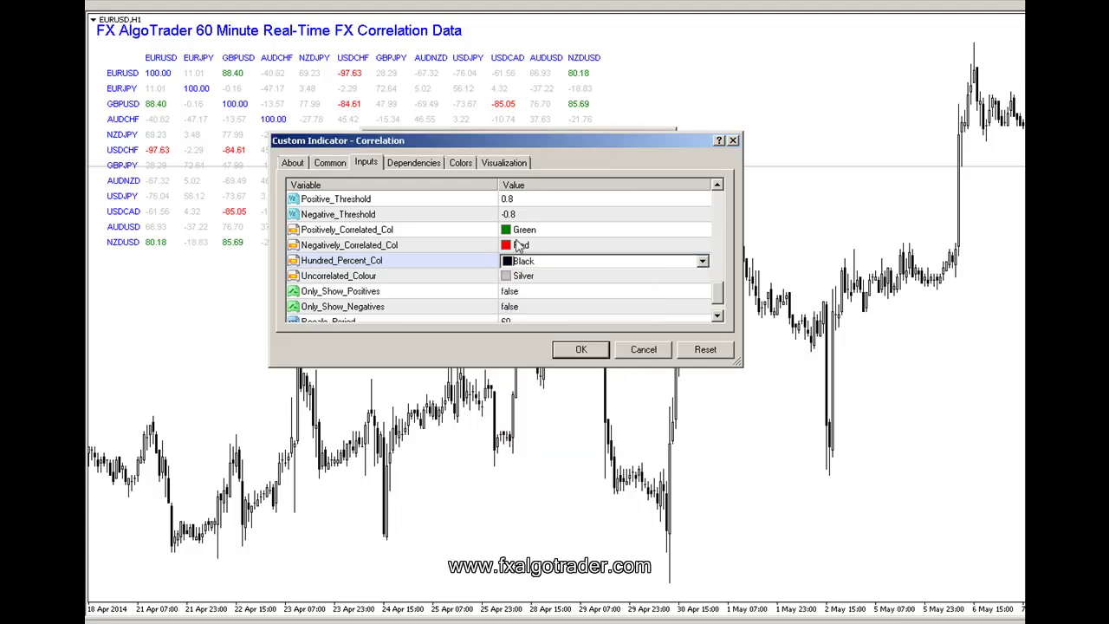
# Set Positively_Correlated_Col to Blue, apply the settings, and close the indicator list.
pyautogui.click(524, 230)
pyautogui.click(702, 231)
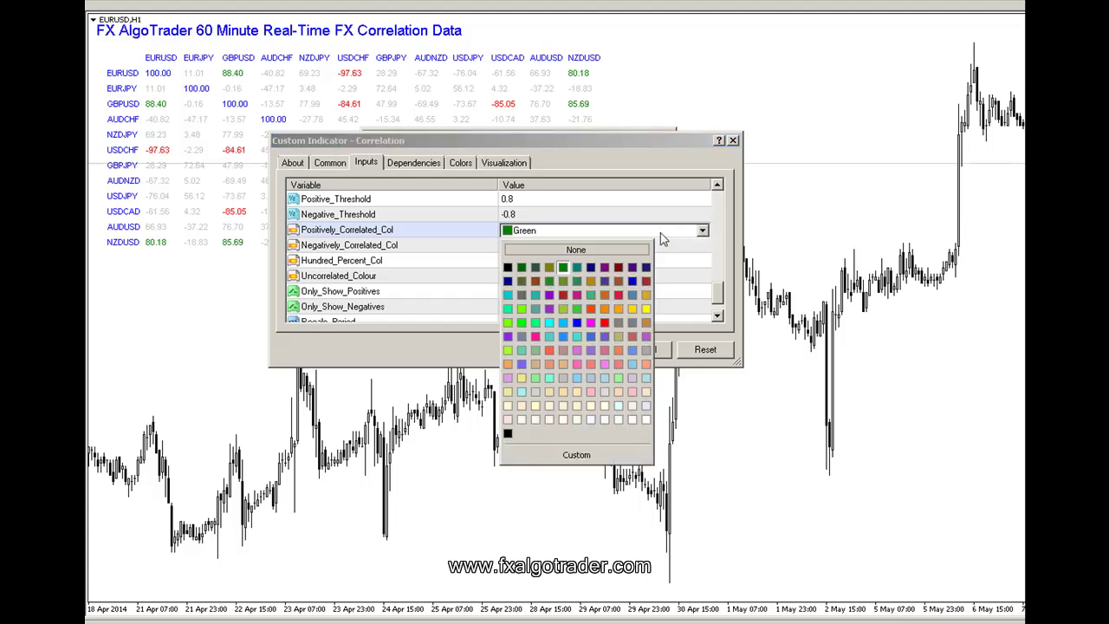
pyautogui.click(577, 323)
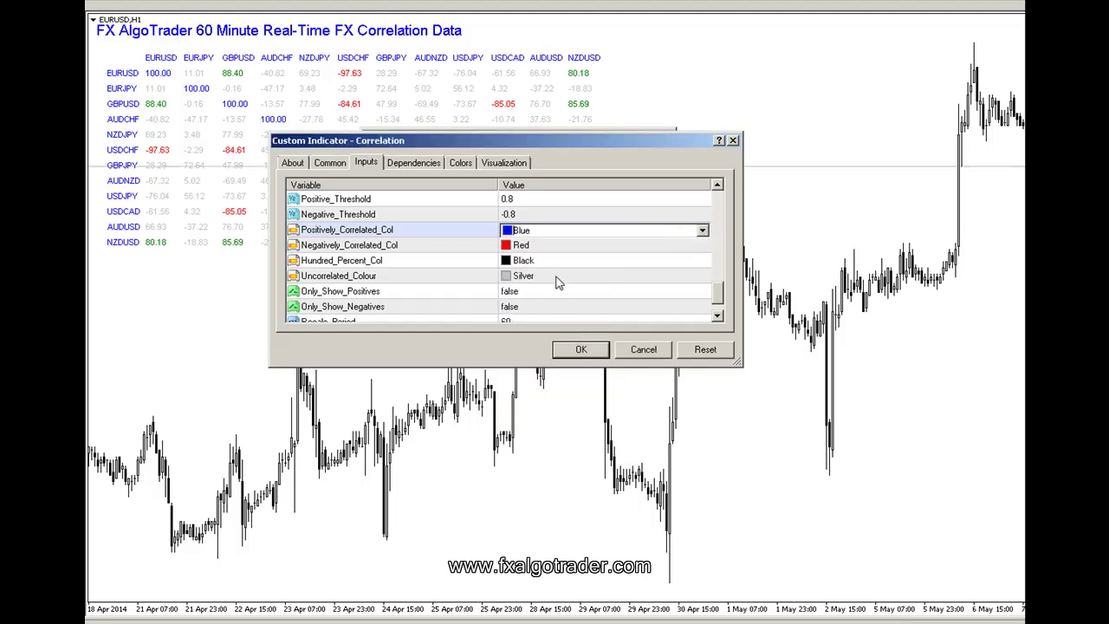
pyautogui.click(573, 349)
pyautogui.click(633, 286)
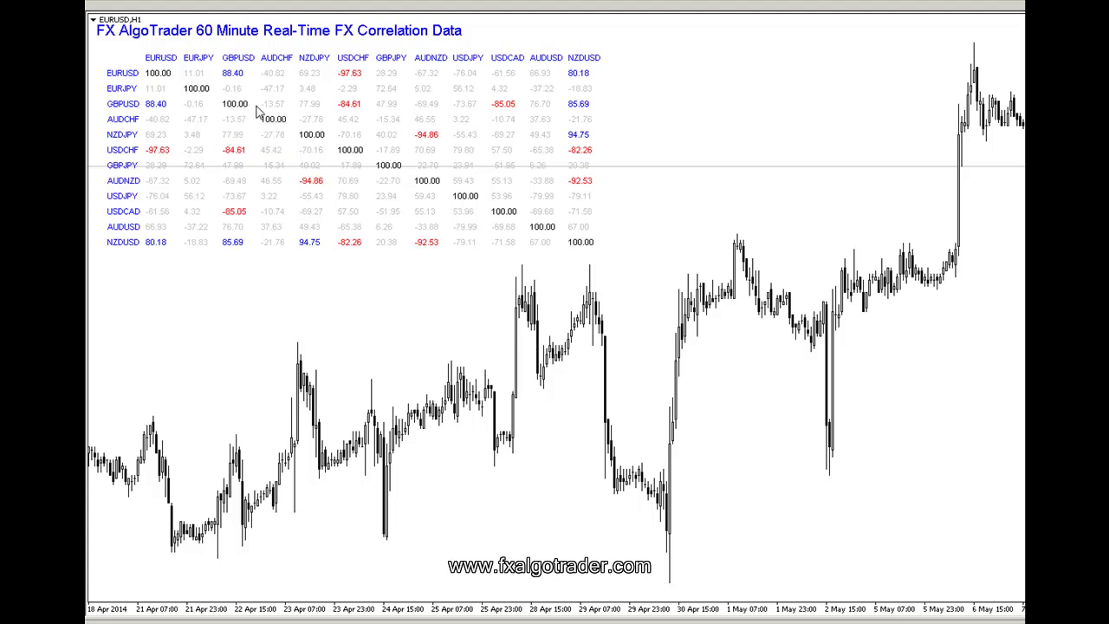
# Lower the Correlation indicator's Positive_Threshold to 0.7 and close the indicator list.
pyautogui.rightClick(615, 112)
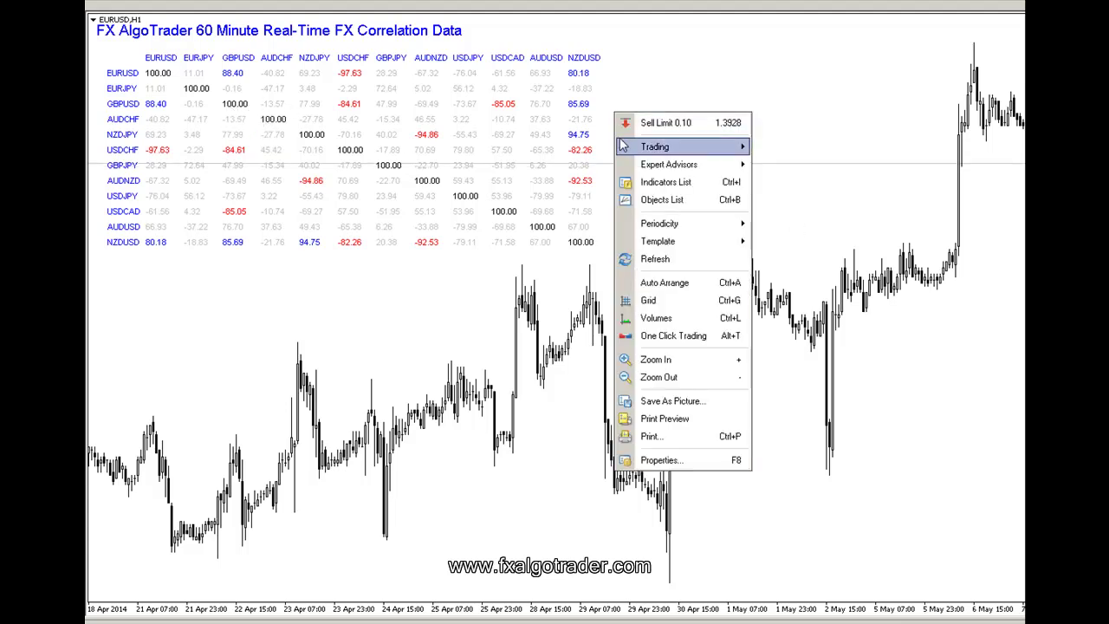
pyautogui.click(654, 182)
pyautogui.doubleClick(457, 180)
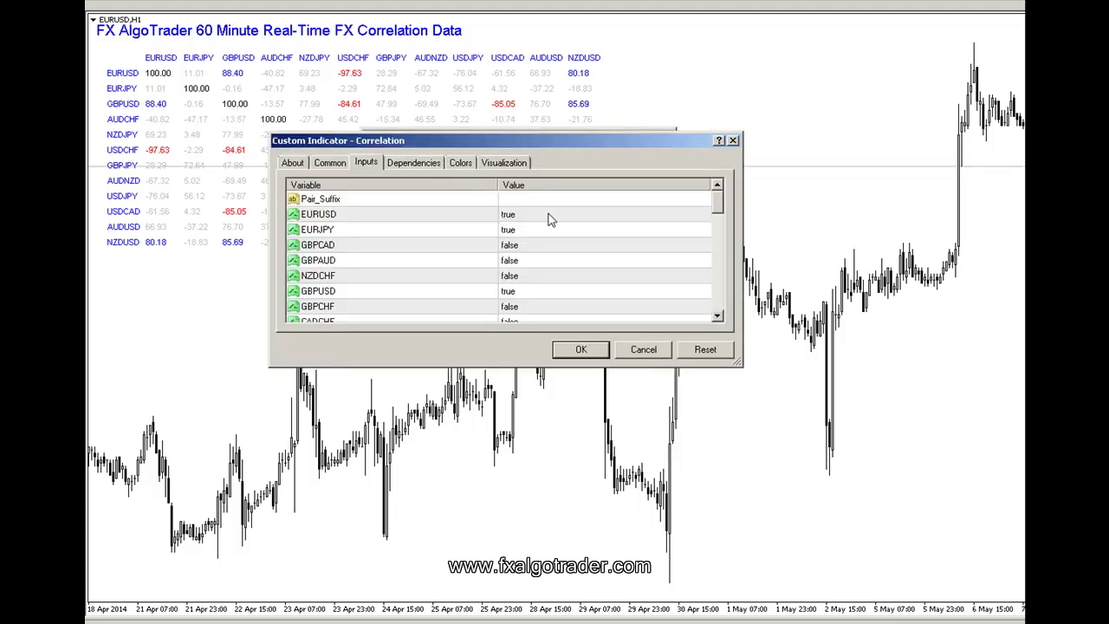
pyautogui.moveTo(717, 207); pyautogui.dragTo(713, 293)
pyautogui.click(546, 245)
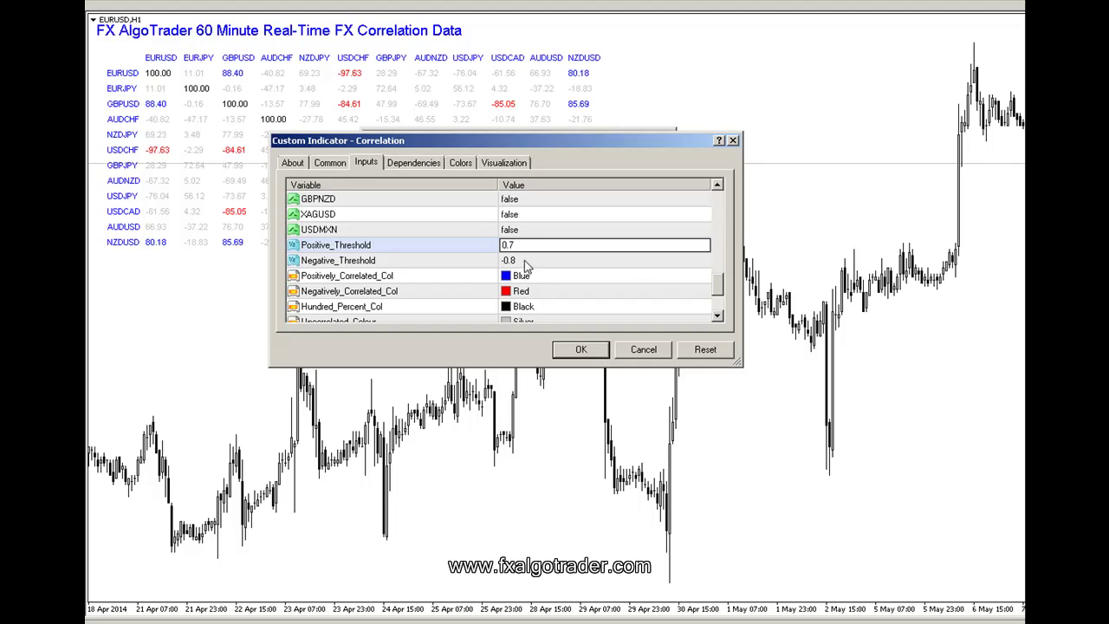
pyautogui.click(577, 350)
pyautogui.click(632, 286)
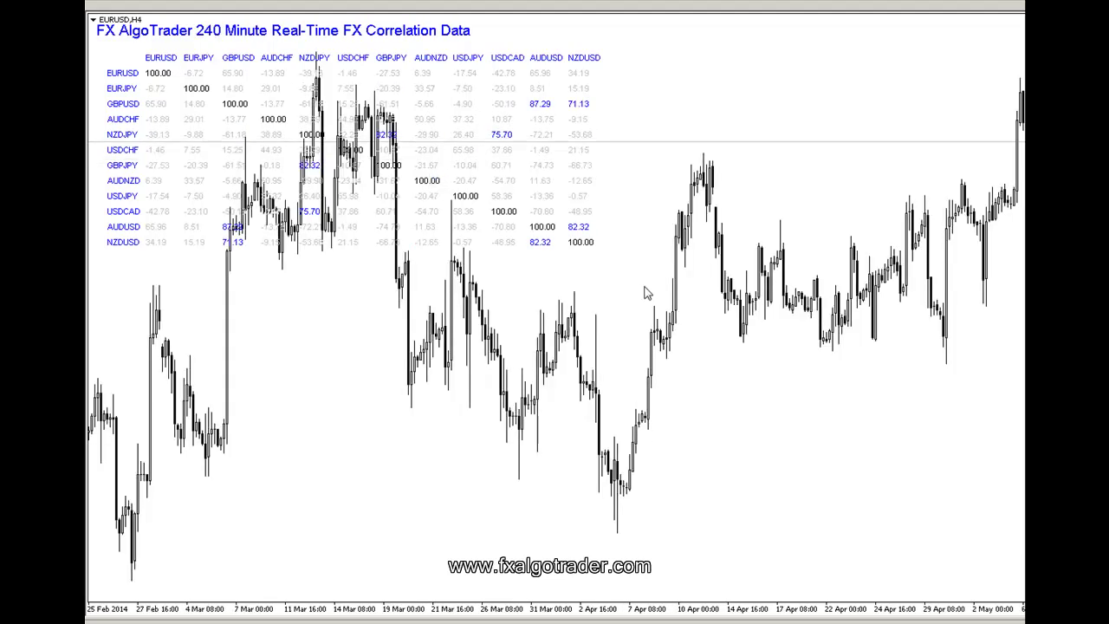
# Set the chart's Volumes colour to None in the chart Properties.
pyautogui.rightClick(616, 173)
pyautogui.click(662, 521)
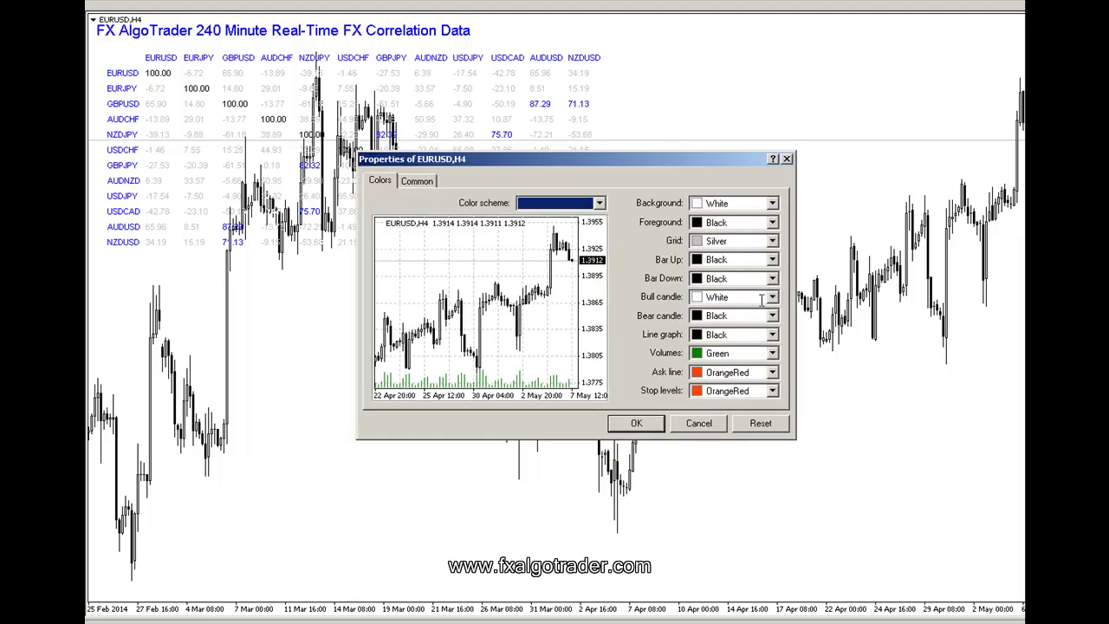
pyautogui.click(771, 353)
pyautogui.click(764, 355)
pyautogui.click(651, 424)
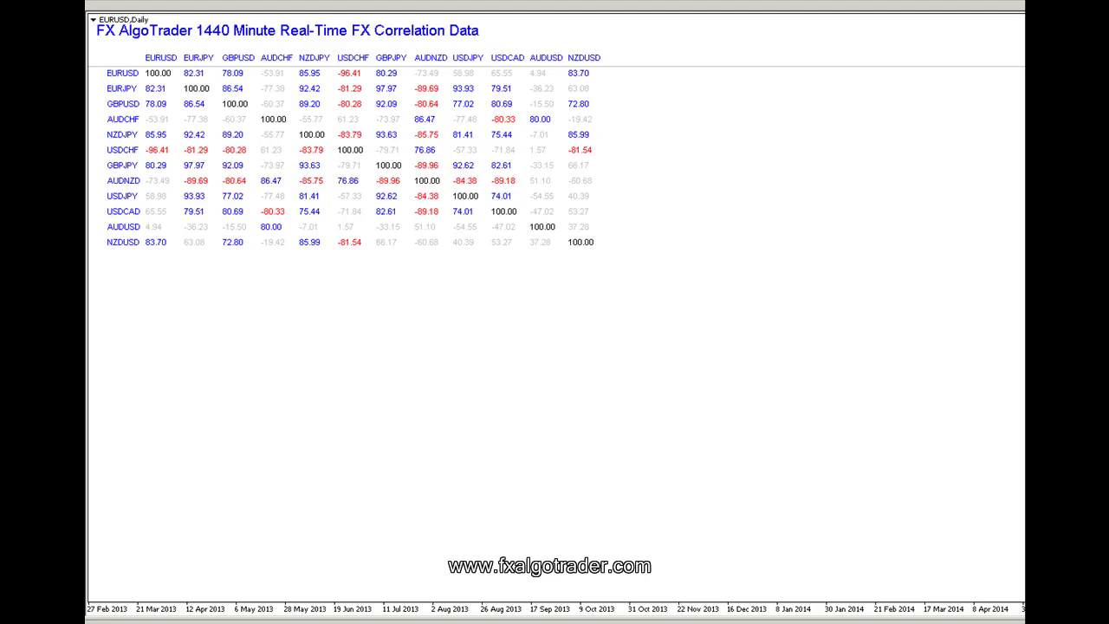
# Attach STD Indicator V3 with Pair1 set to EURJPY and Pair2 set to USDJPY.
pyautogui.doubleClick(303, 479)
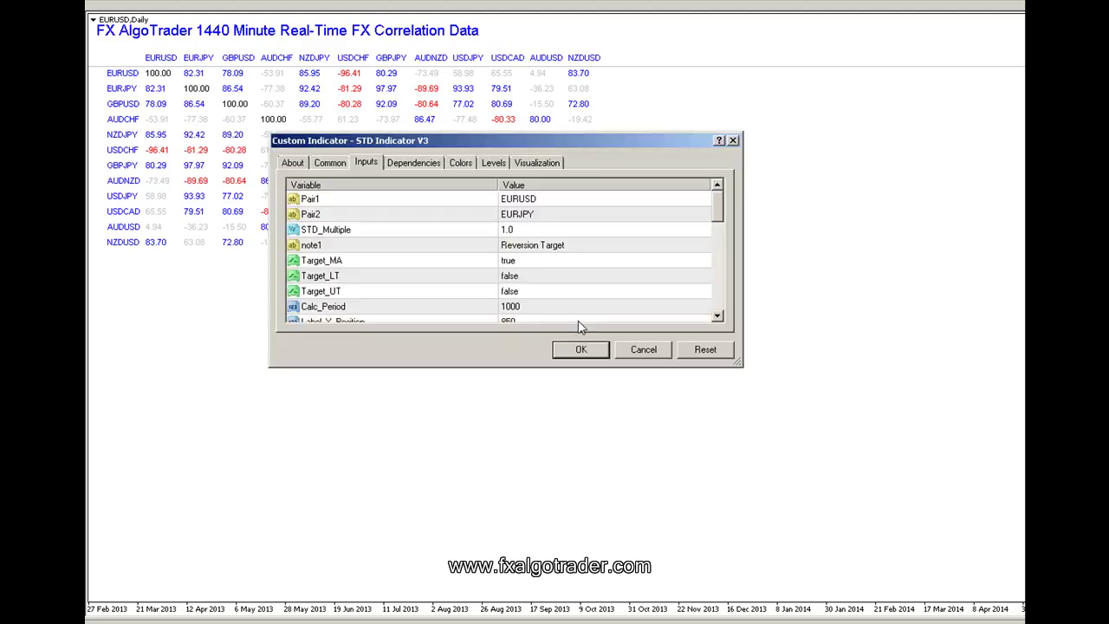
pyautogui.moveTo(520, 141); pyautogui.dragTo(619, 336)
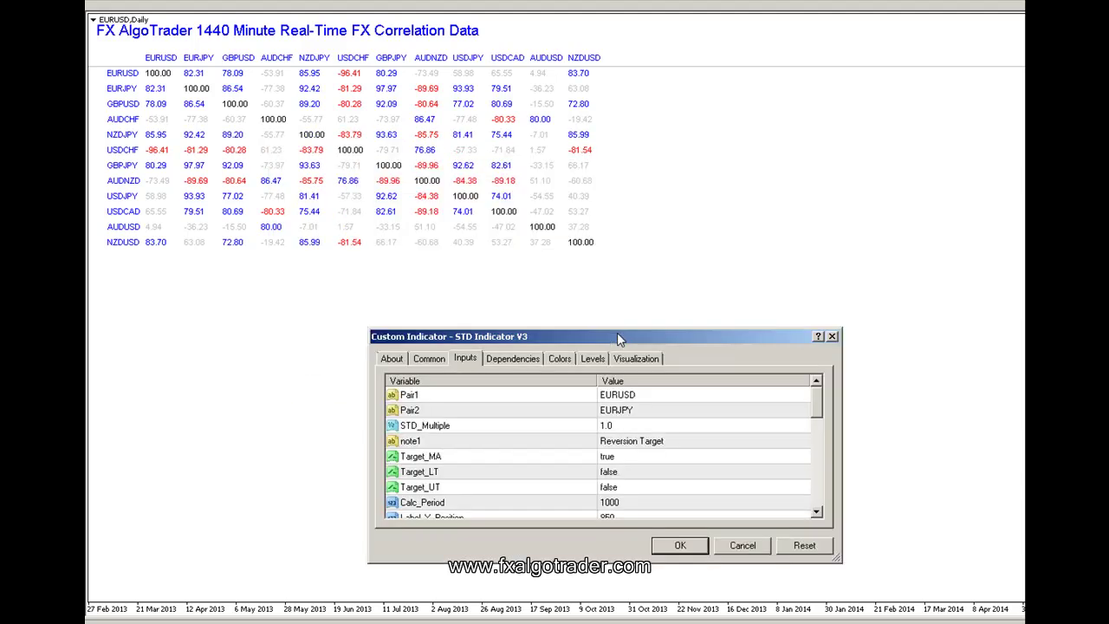
pyautogui.click(613, 395)
pyautogui.click(643, 396)
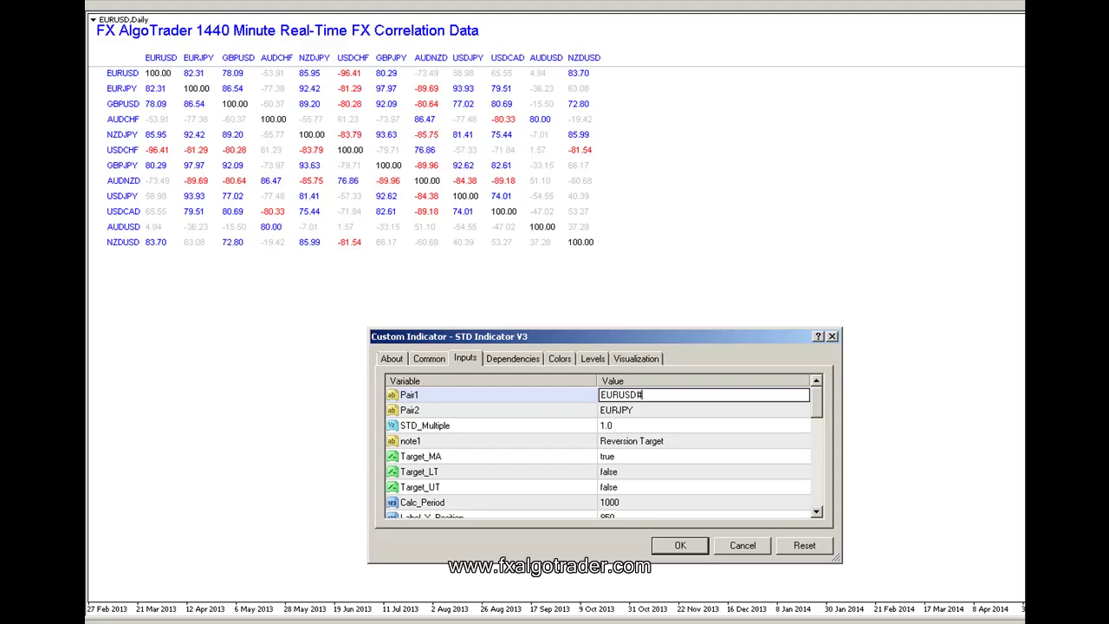
pyautogui.press('BackSpace')
pyautogui.click(657, 412)
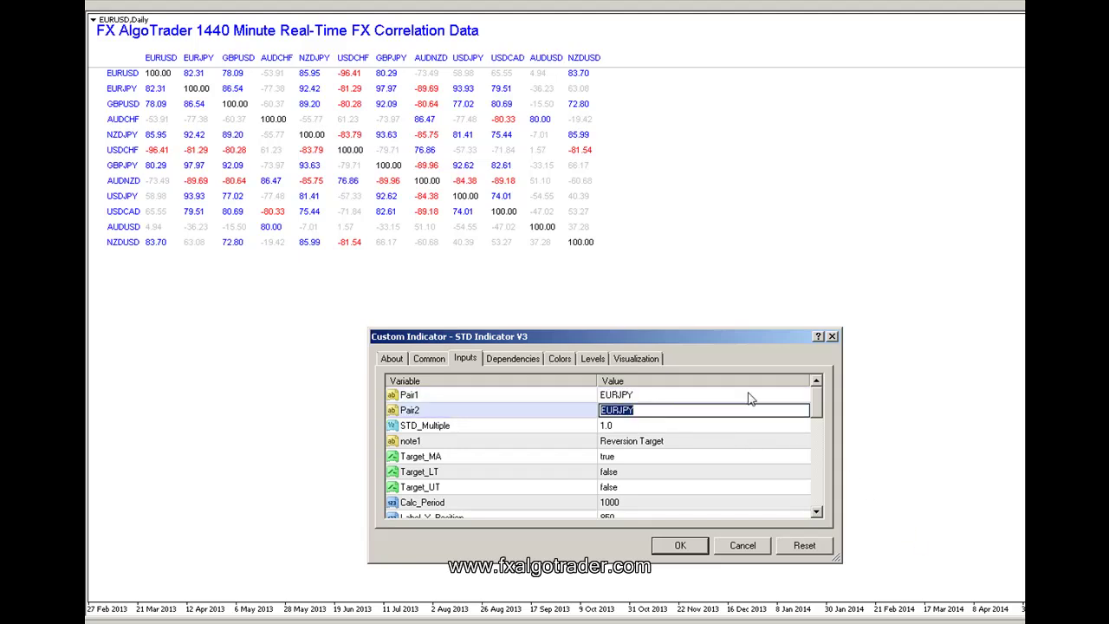
pyautogui.write('USD')
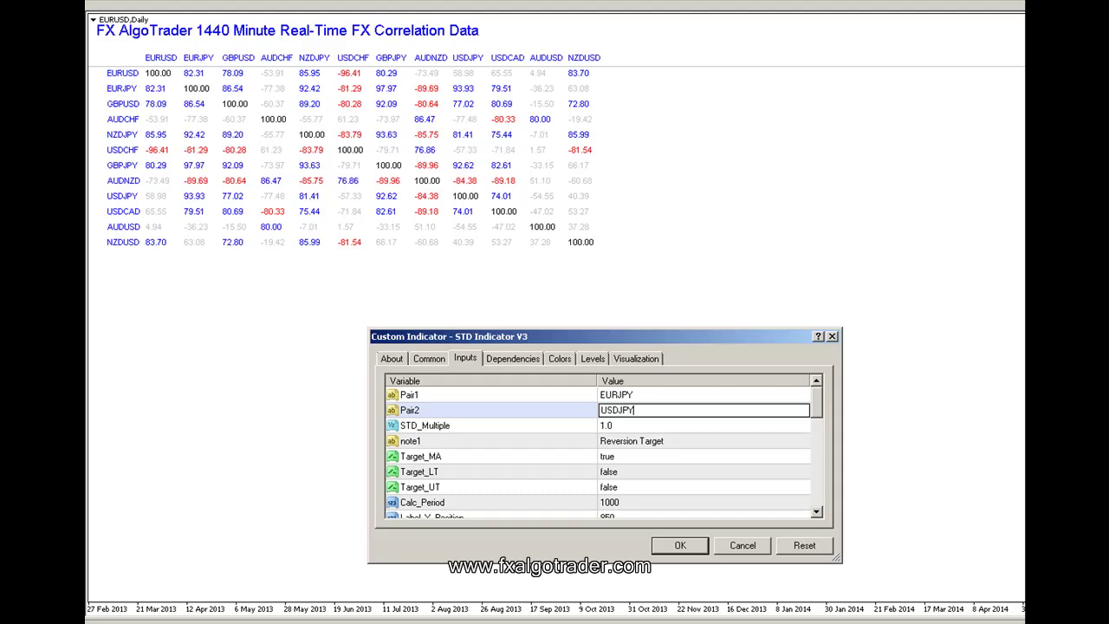
pyautogui.click(692, 552)
# Review the STD indicator's Levels and Colors, jump to the newest bars, and switch to H1.
pyautogui.rightClick(682, 479)
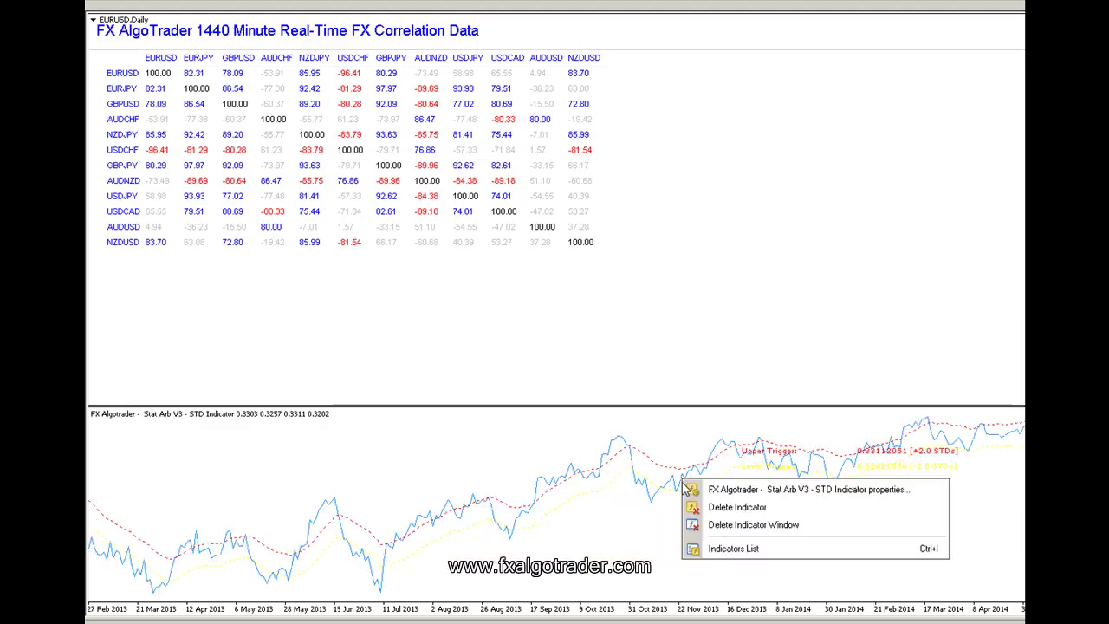
pyautogui.click(688, 485)
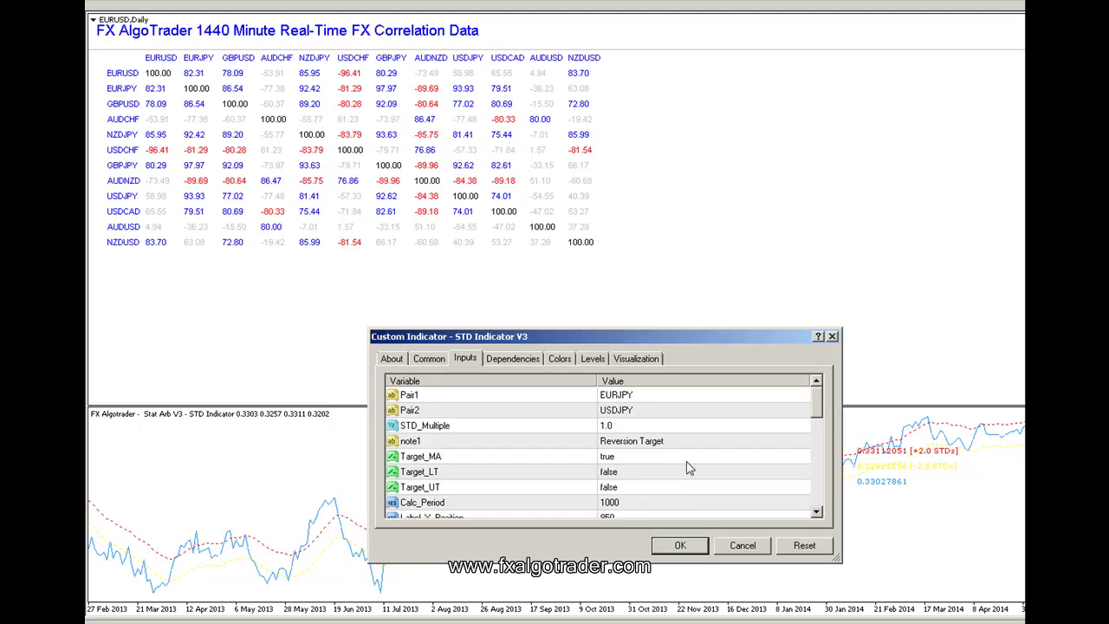
pyautogui.click(590, 364)
pyautogui.click(555, 363)
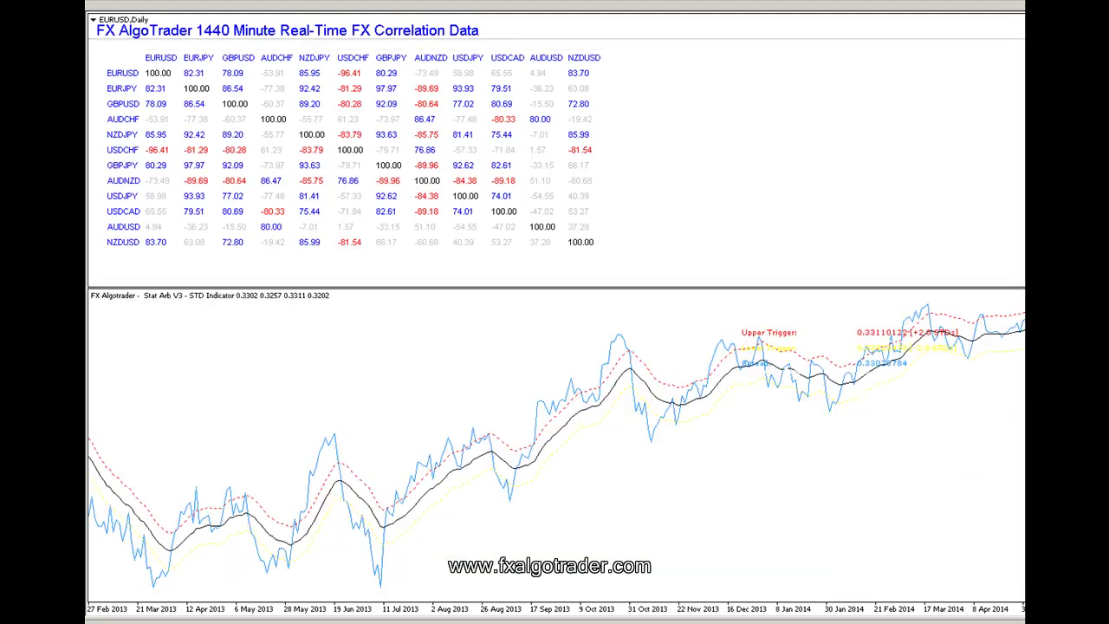
pyautogui.press('End')
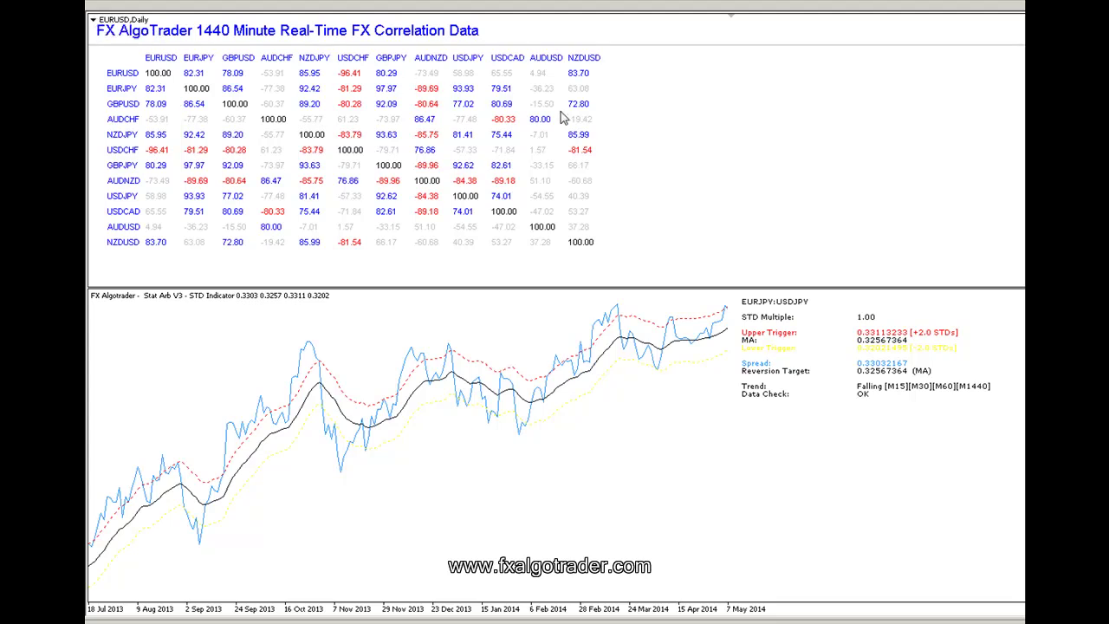
pyautogui.click(730, 15)
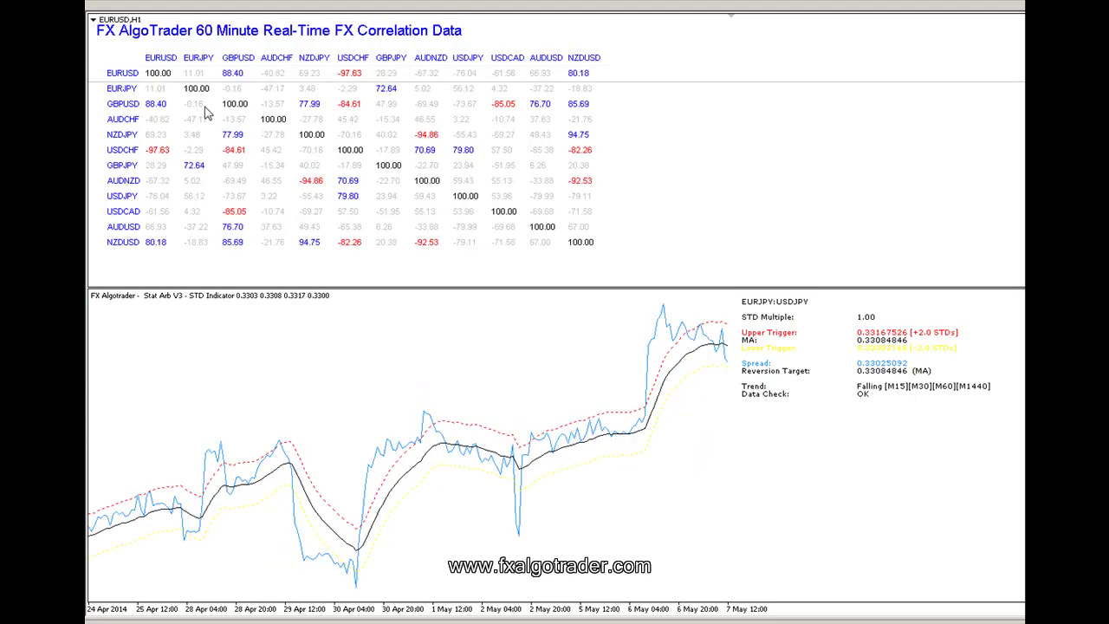
pyautogui.click(439, 89)
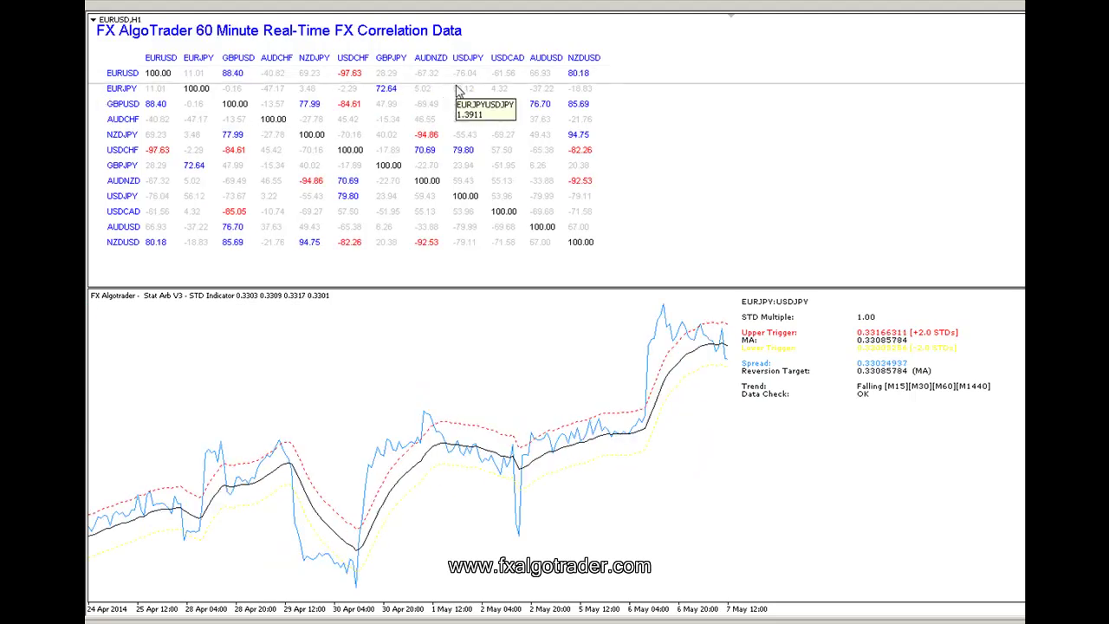